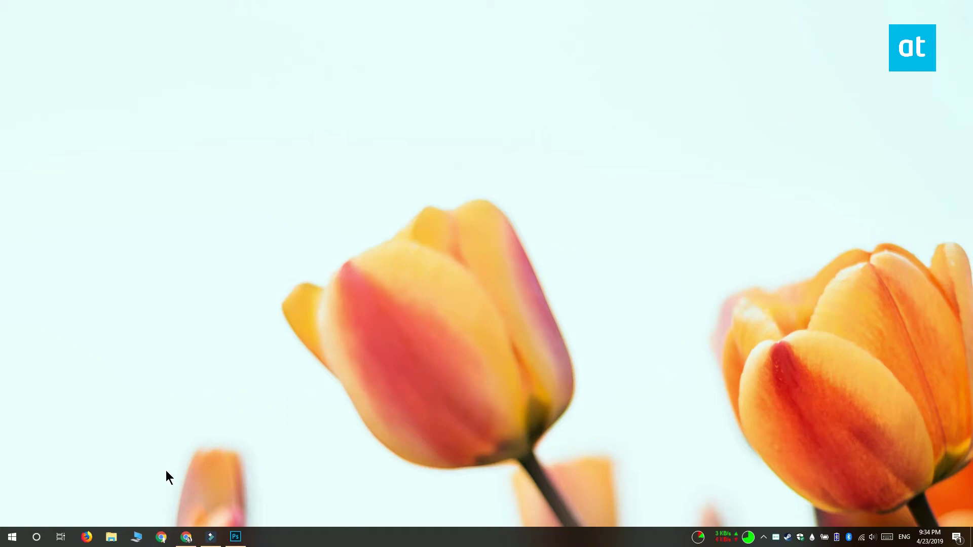
Hide the browser and launch Easy Screen OCR from the Start menu's Recently added apps.
click(187, 537)
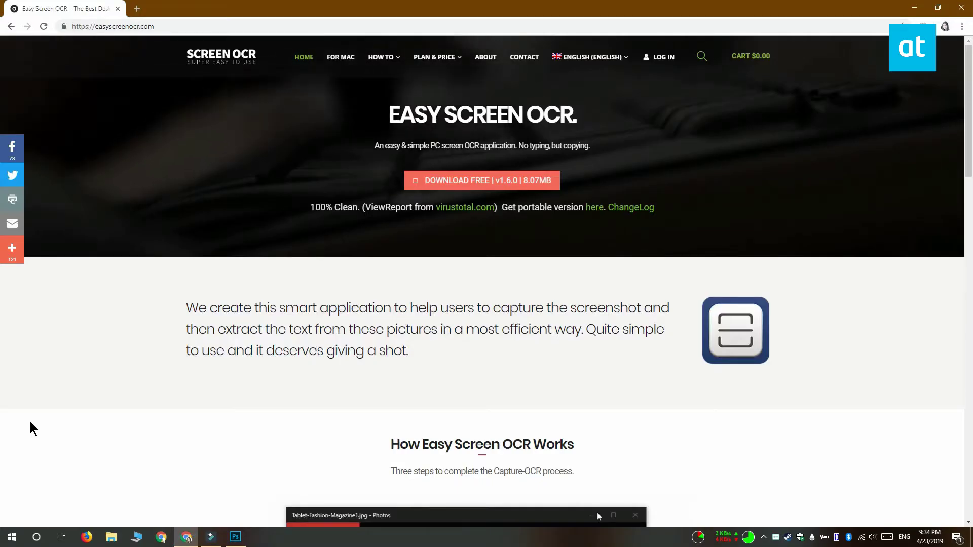
click(917, 7)
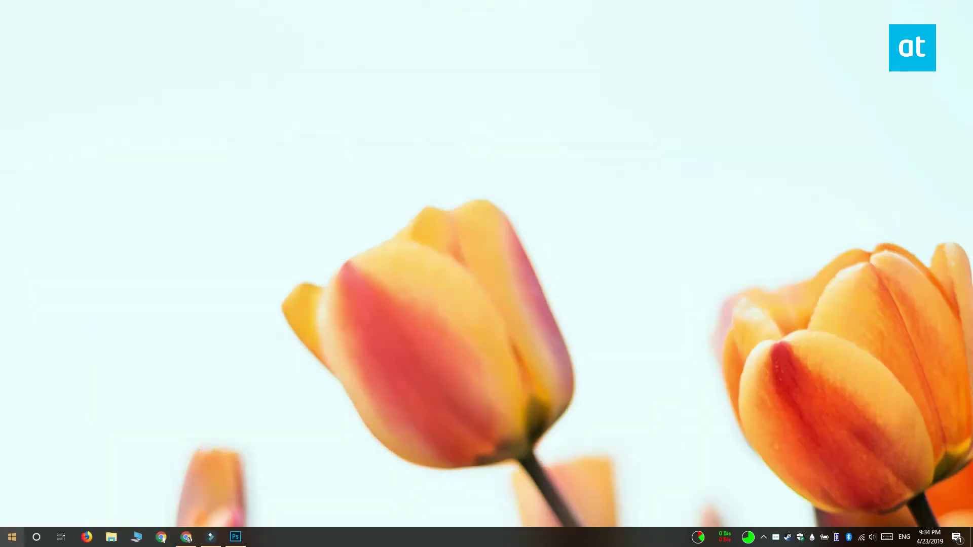
click(12, 537)
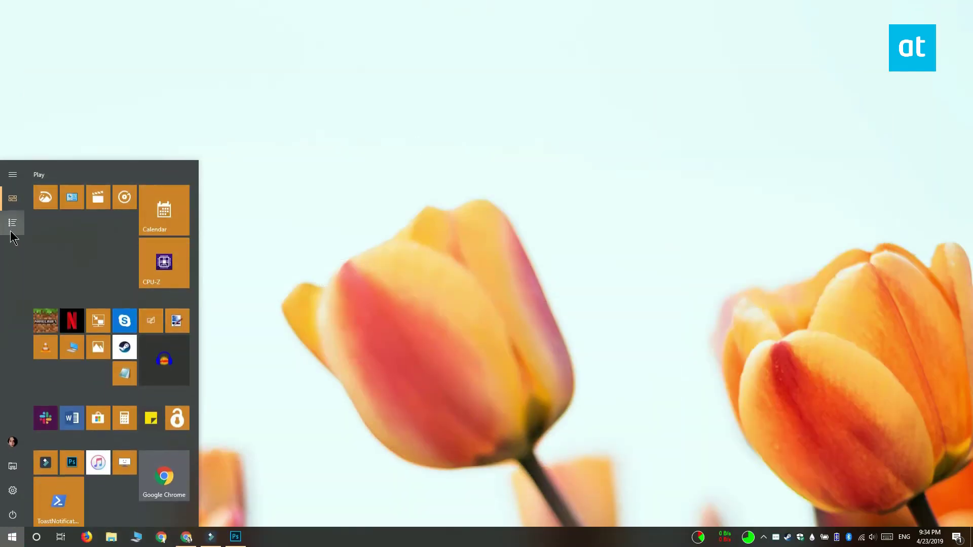
click(10, 232)
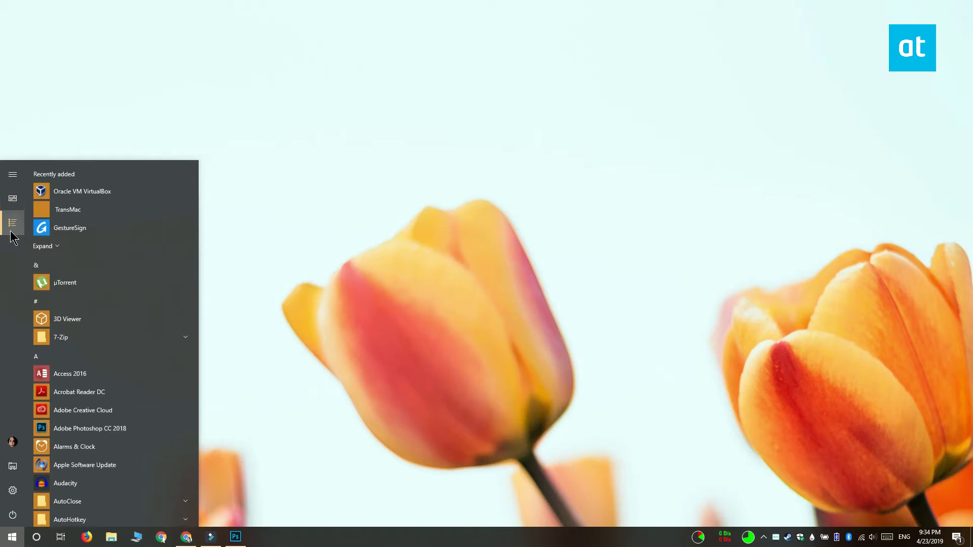
click(42, 245)
click(52, 265)
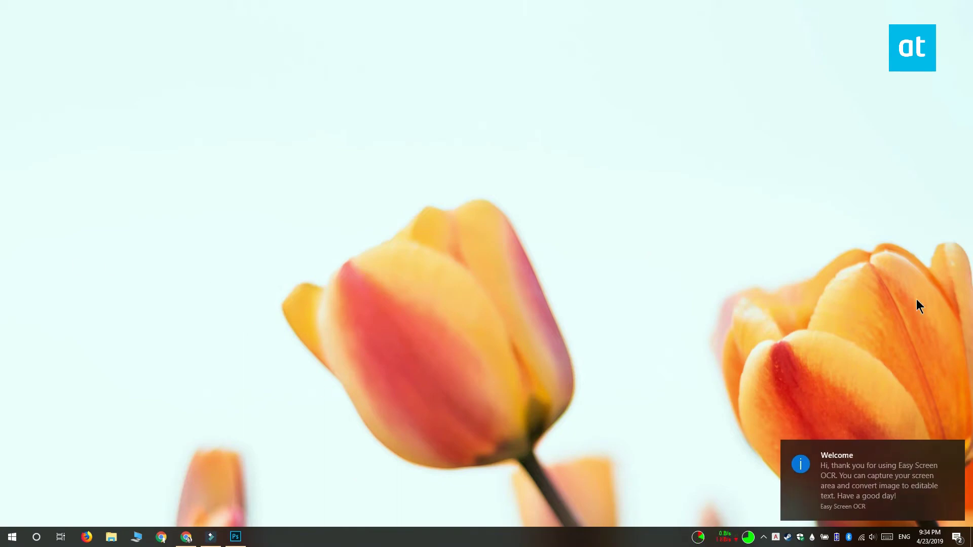
Search 'drive ma' to launch Disk Management and bring up the OCR tray menu.
key(super)
text(drive ma)
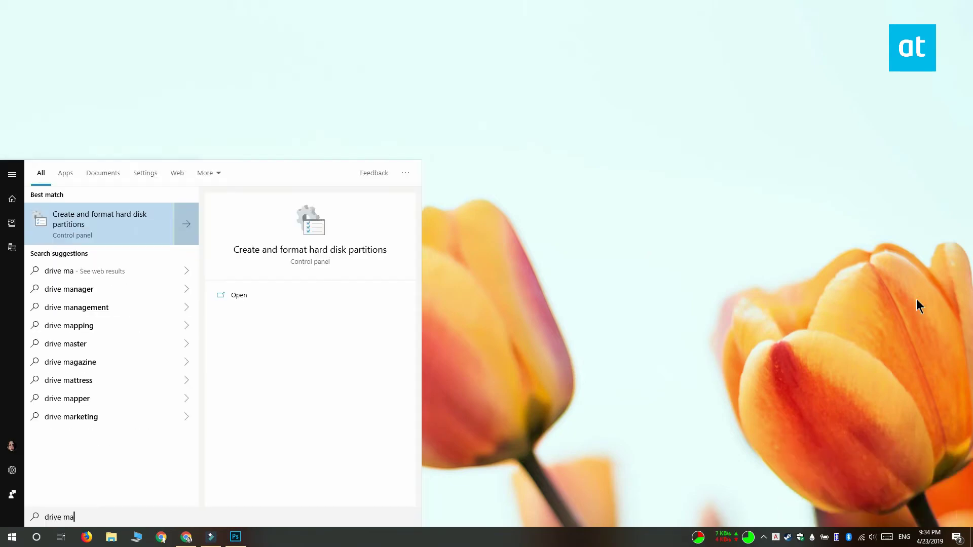
key(Return)
right_click(783, 539)
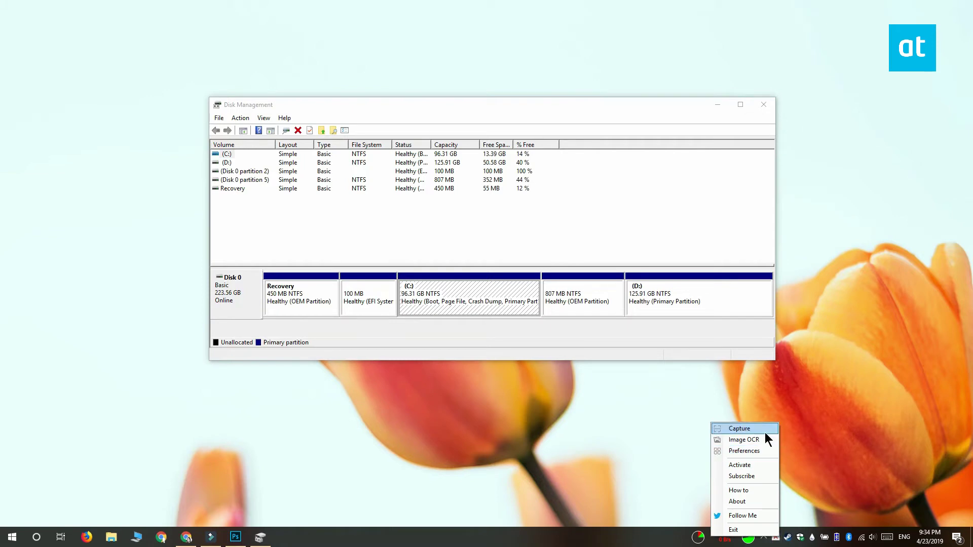
Choose Capture and drag a region around the Disk Management window.
click(767, 432)
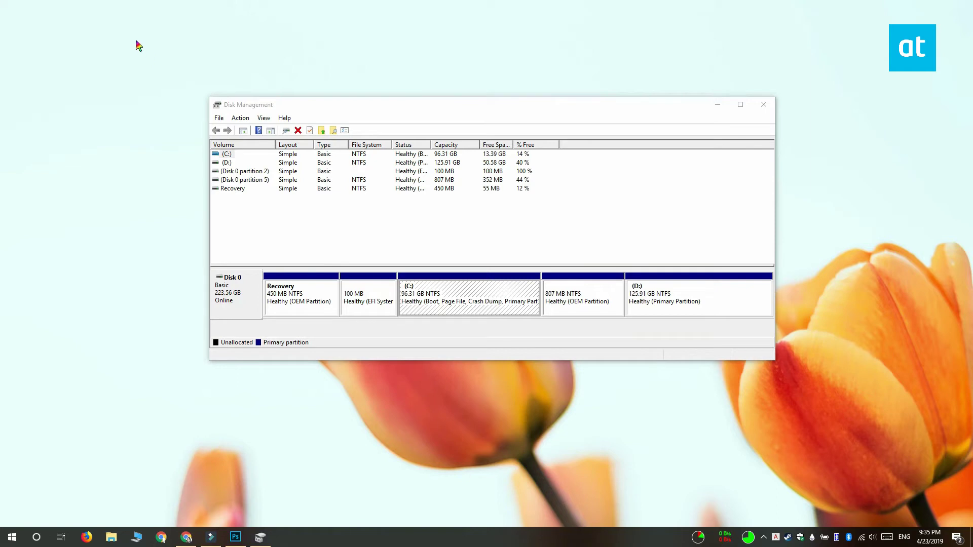
drag(136, 41, 886, 426)
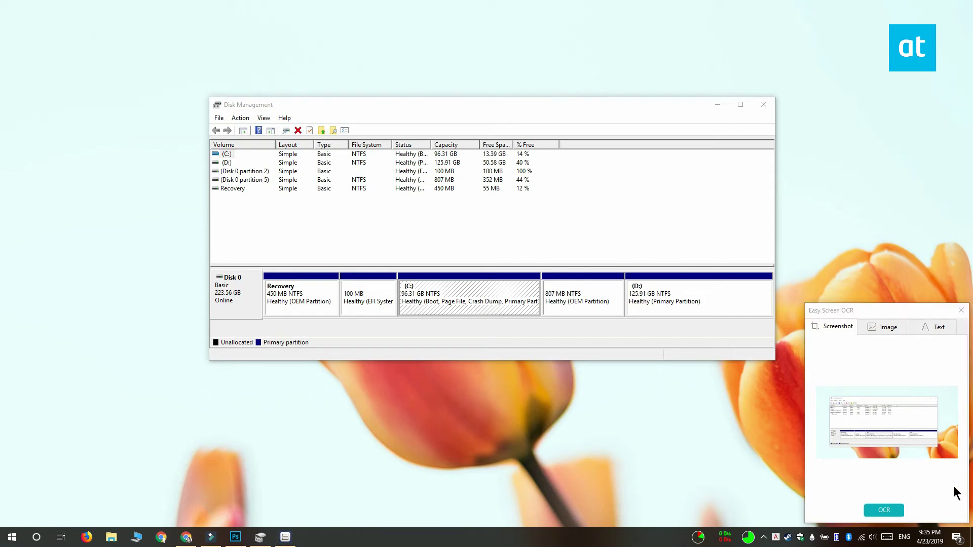
Run OCR on the screenshot and review the extracted text in the Text tab.
click(894, 508)
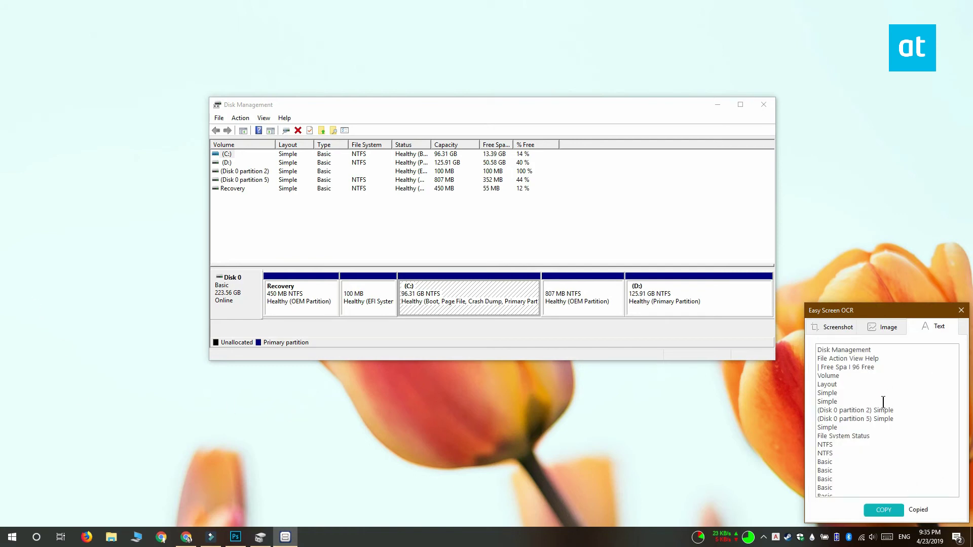
click(835, 461)
drag(824, 443, 839, 456)
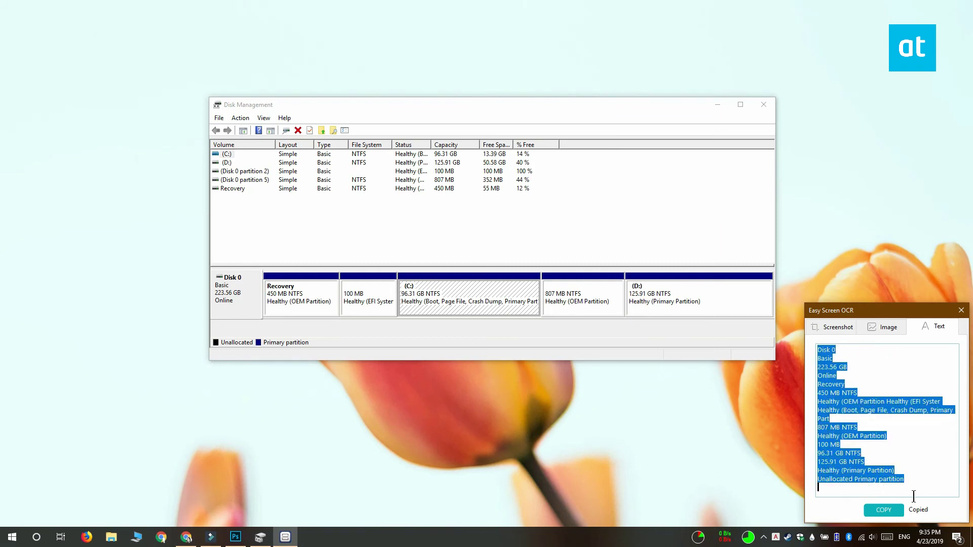
click(862, 448)
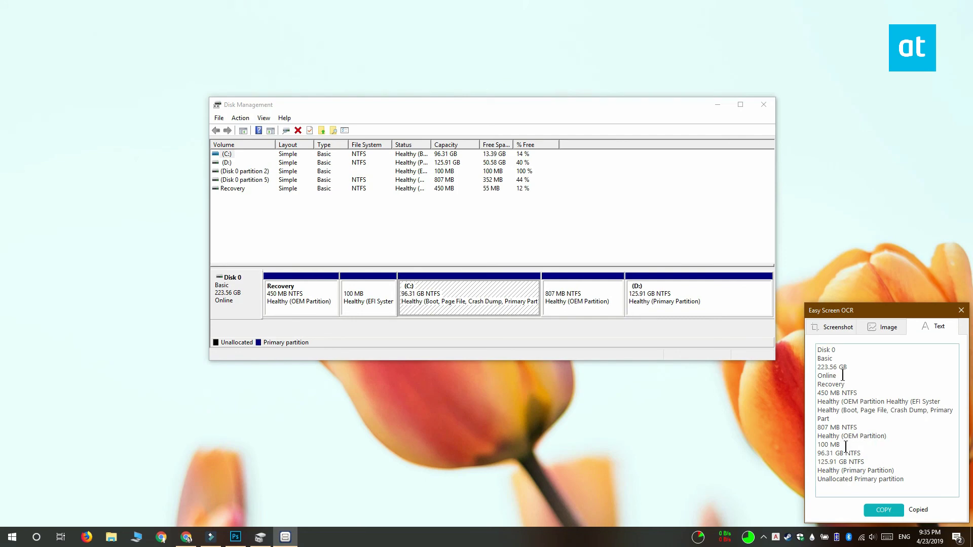
Close Disk Management and move the OCR results window to the screen centre.
click(764, 105)
drag(872, 311, 424, 109)
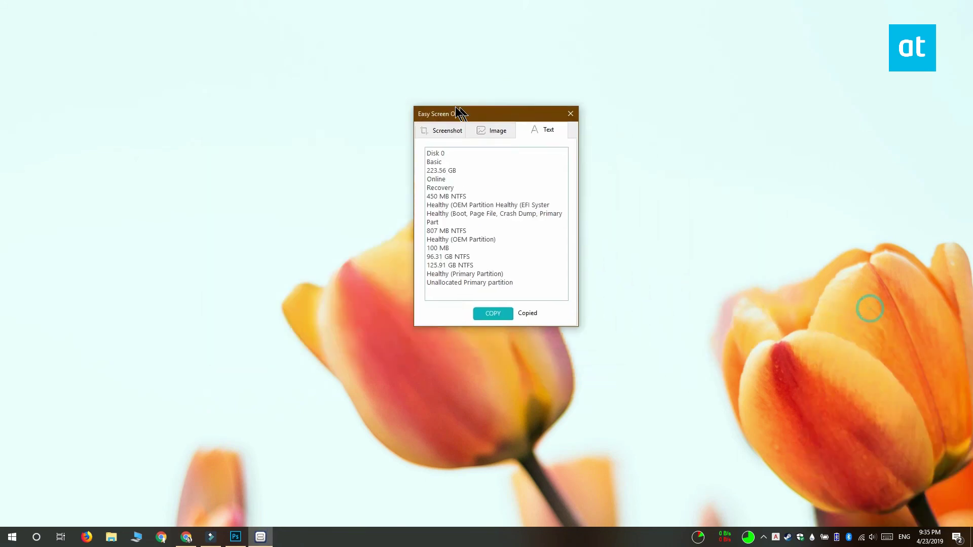